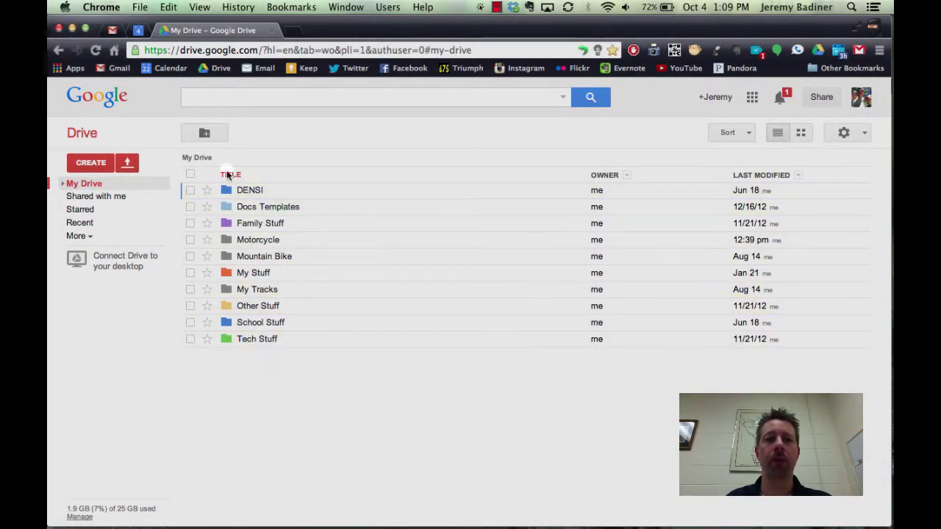
Create a My Drive folder named '01' followed by the student's surname and first name.
click(204, 133)
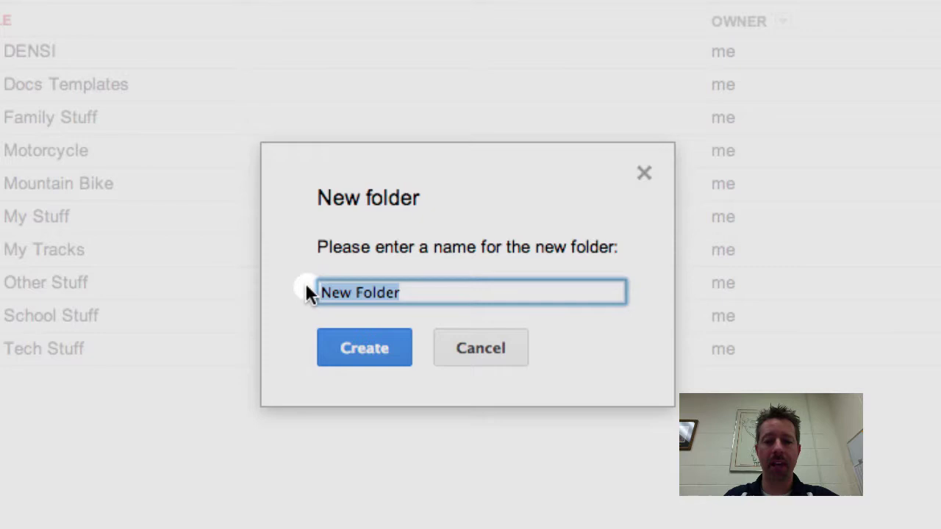
text(01)
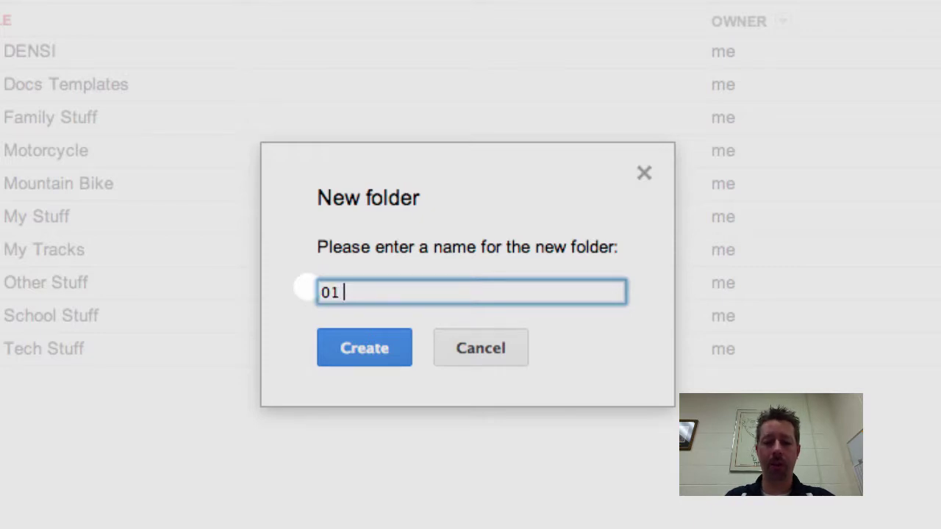
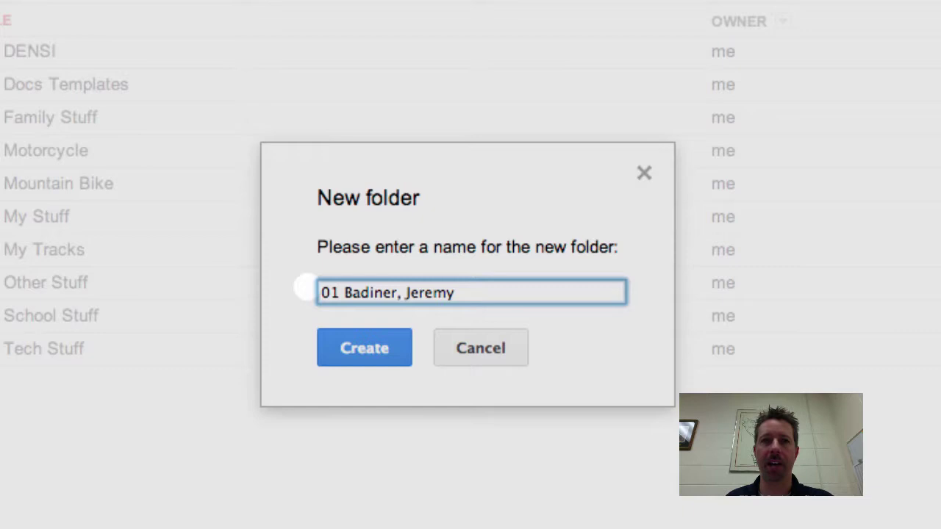
click(371, 349)
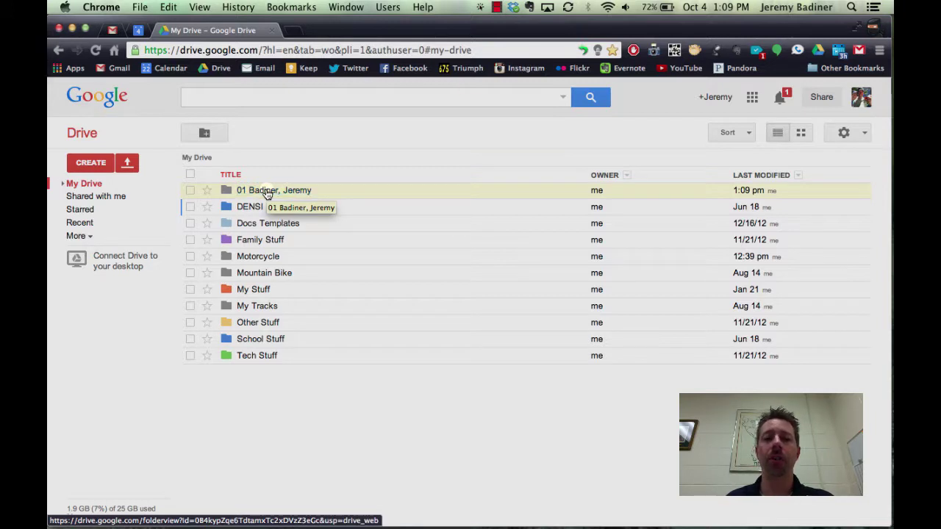
Share the '01' student folder with the teacher's school e-mail address, granting Can edit access.
right_click(267, 191)
mouse_move(305, 269)
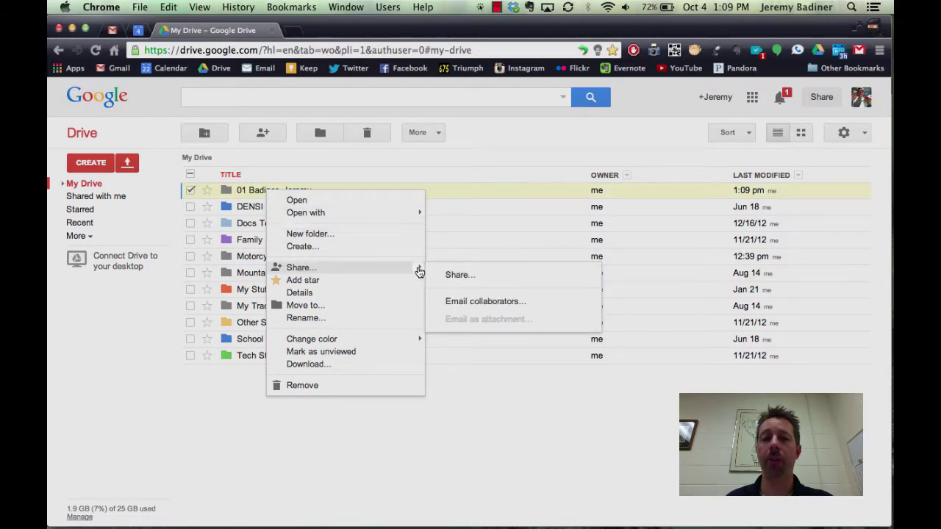
click(450, 273)
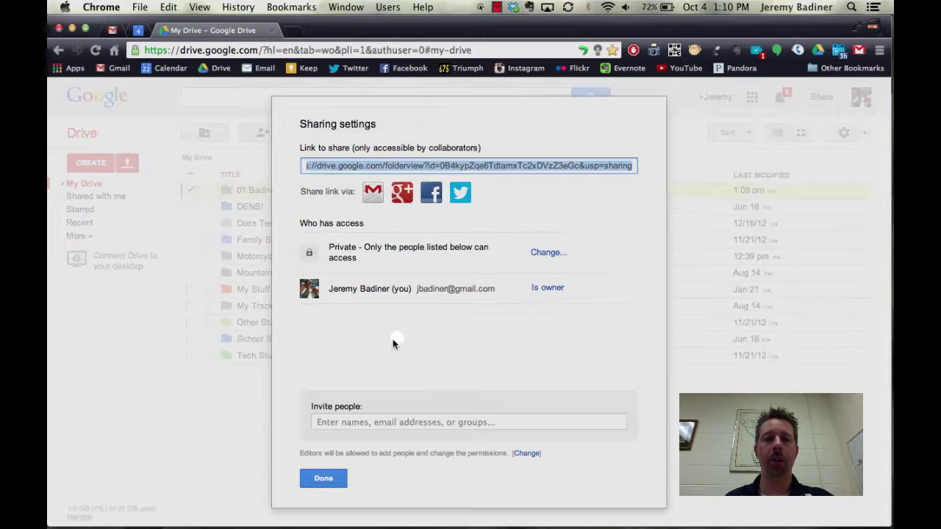
click(338, 422)
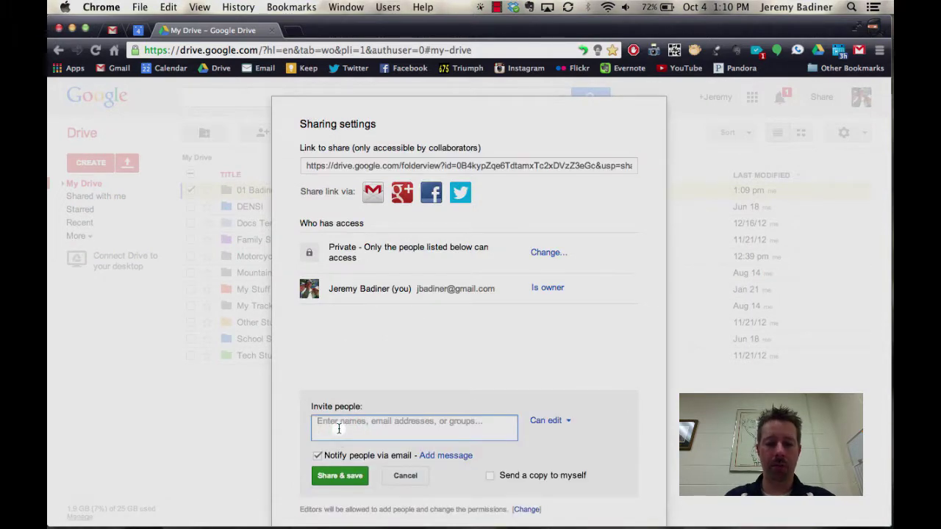
text(JBad)
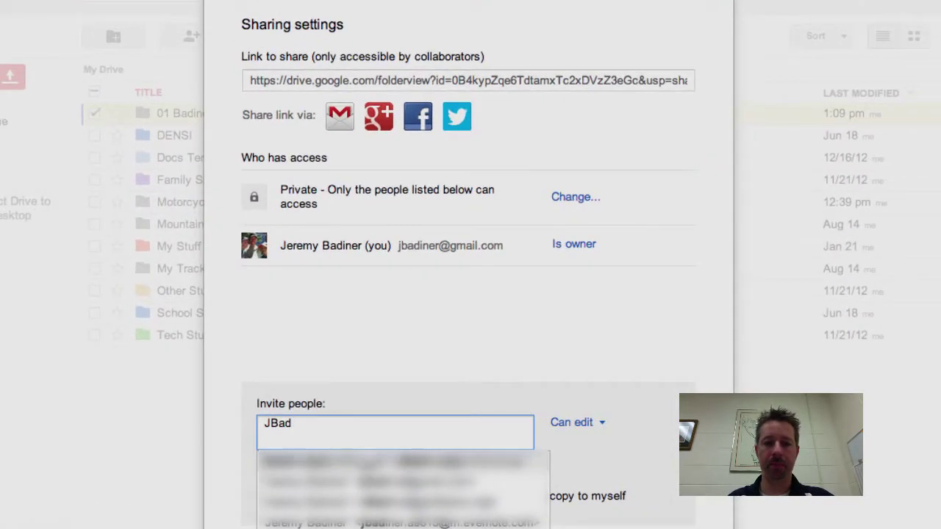
key(Return)
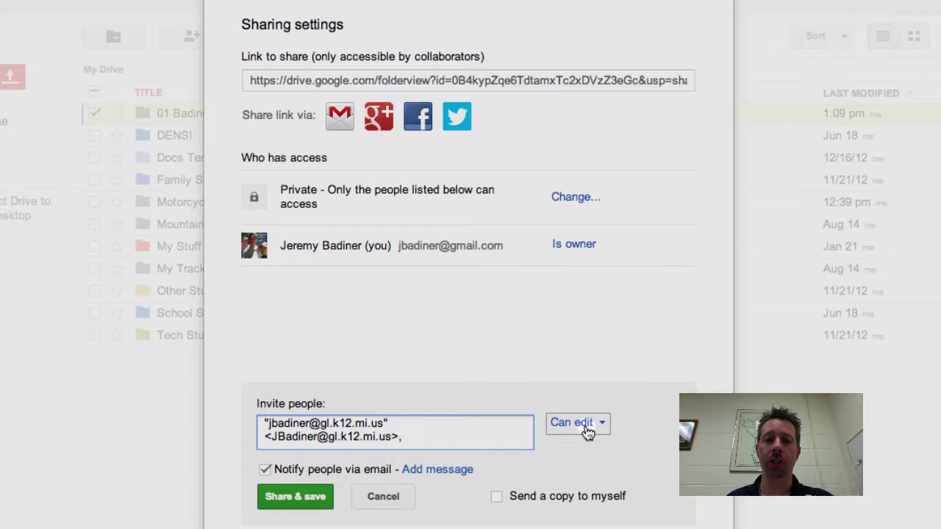
click(301, 500)
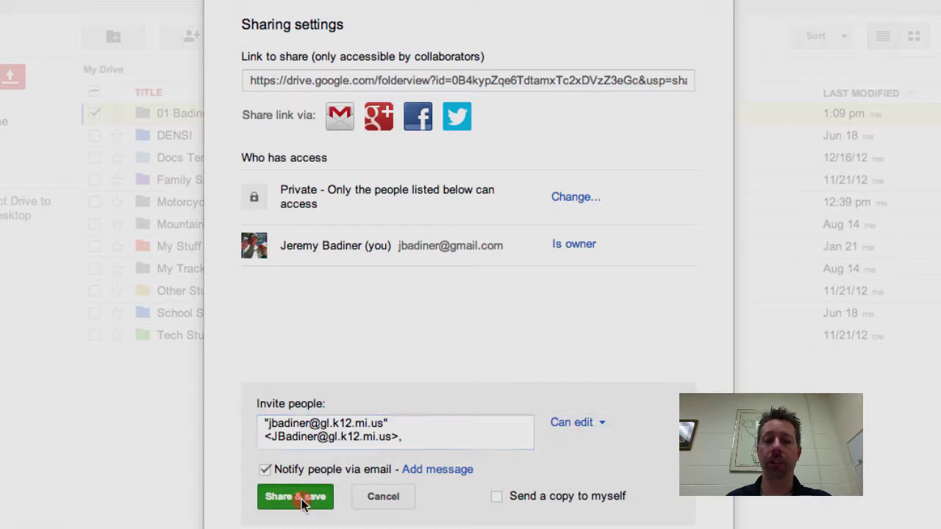
click(299, 499)
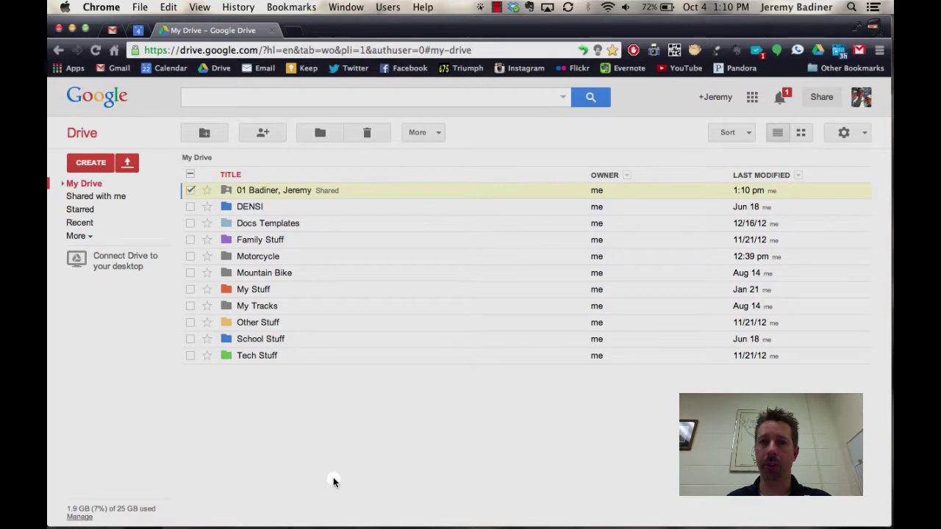
Create a new Google Doc containing 'Typing....' and rename it 'Test Sharing'.
click(82, 165)
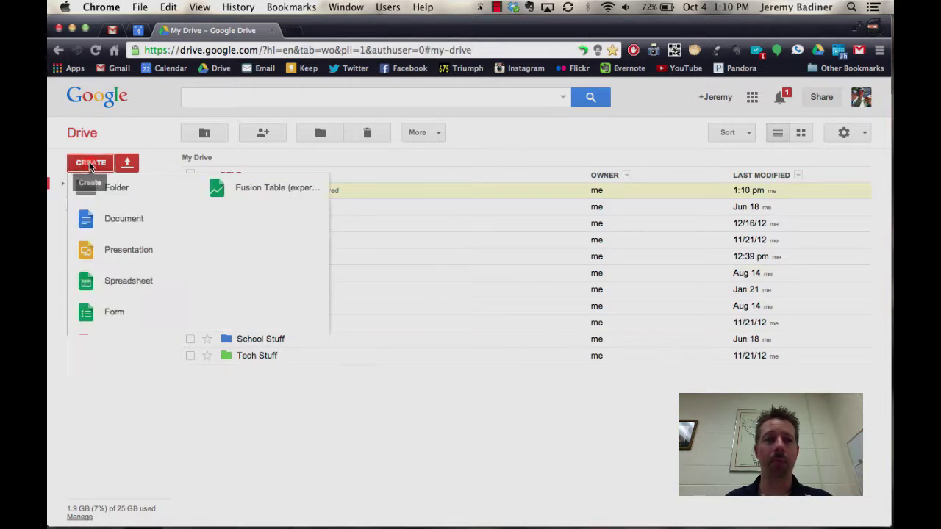
click(105, 218)
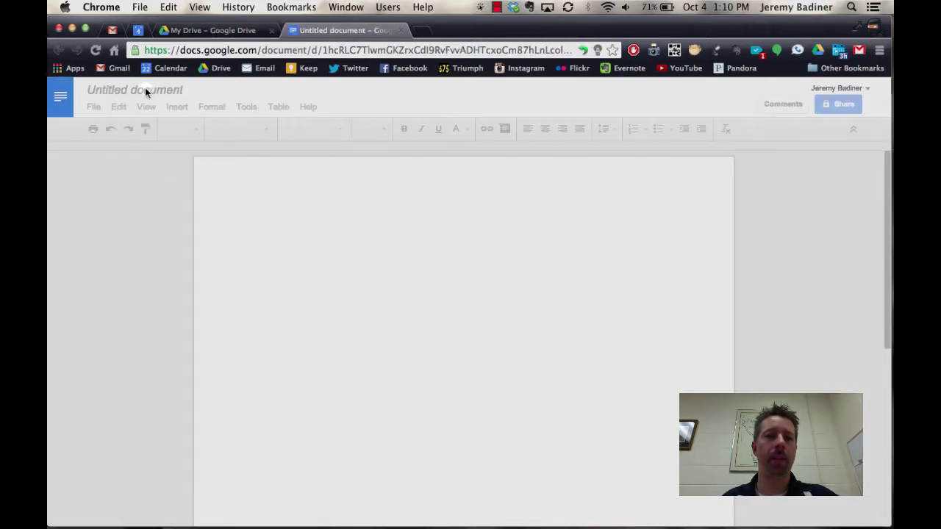
click(298, 227)
text(T)
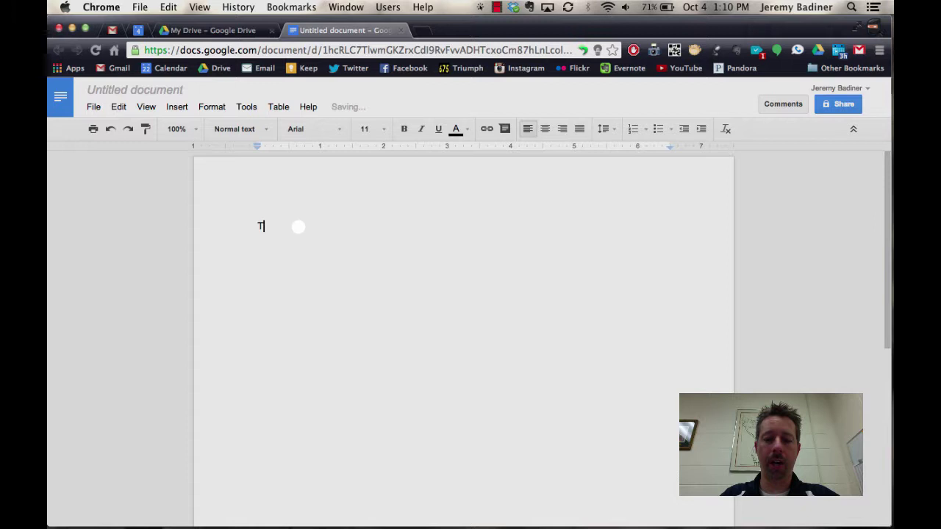
text(yping....)
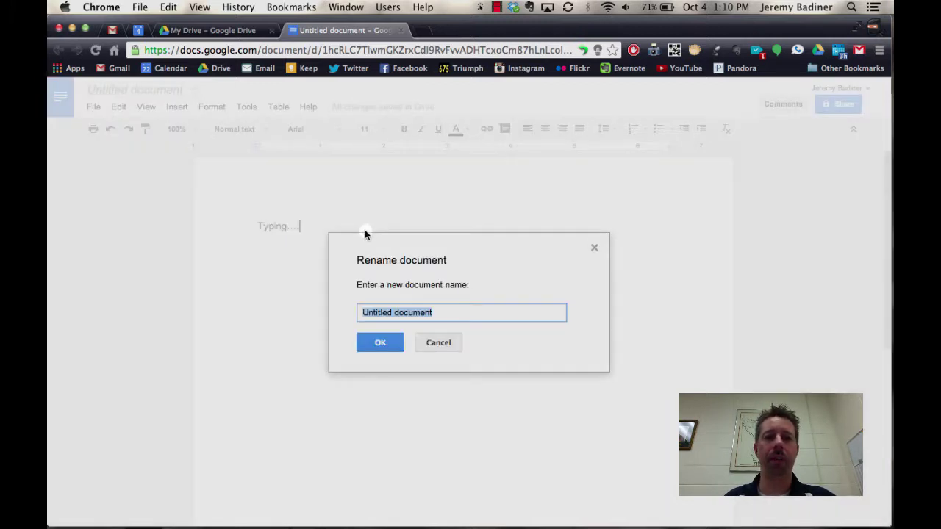
text(Tetst Sharing)
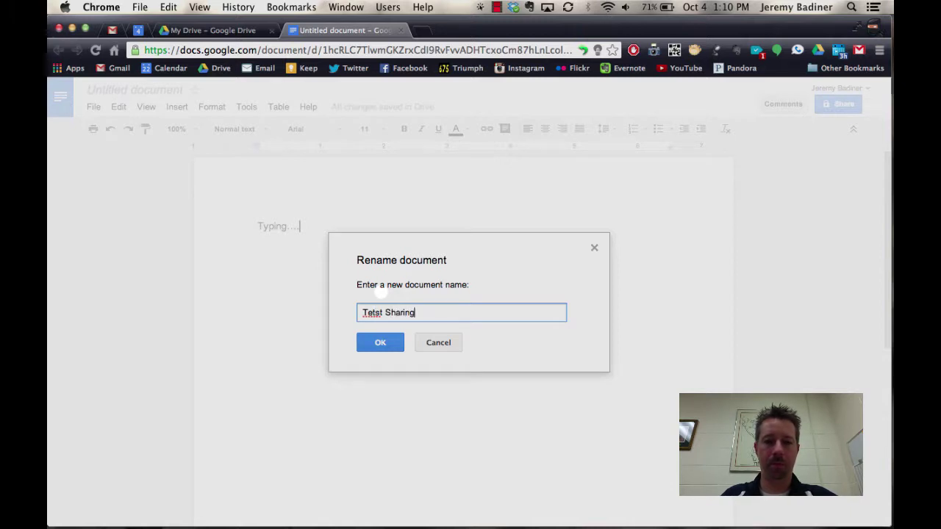
click(372, 312)
key(BackSpace)
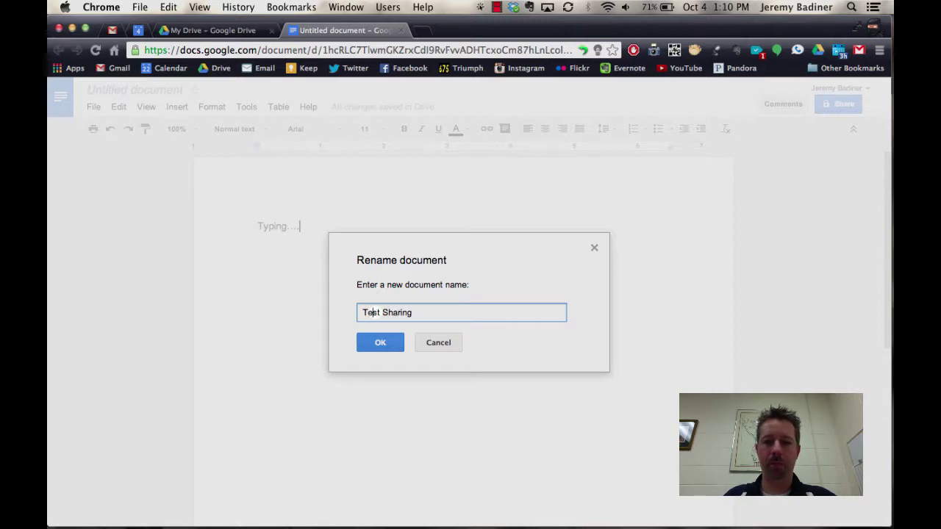
click(392, 343)
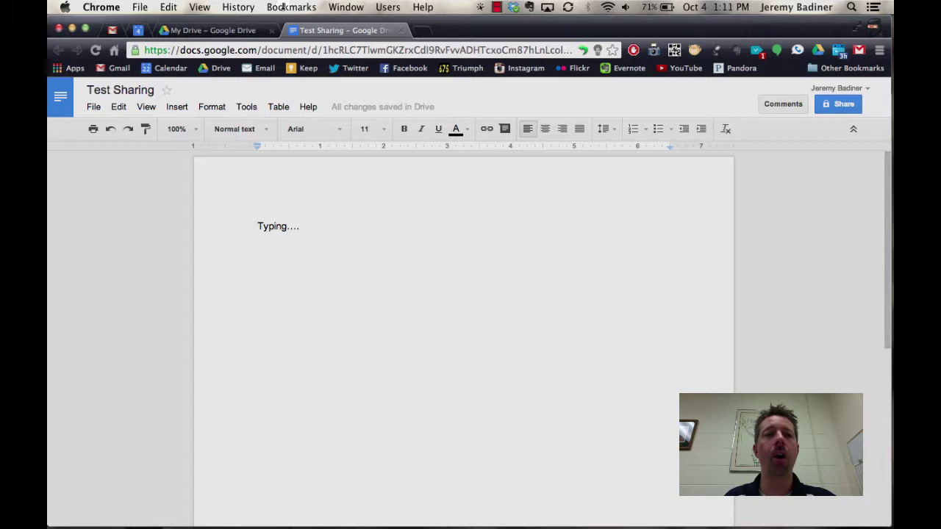
Move Test Sharing into the student's shared '01' folder, then switch to the teacher's Drive window.
click(400, 30)
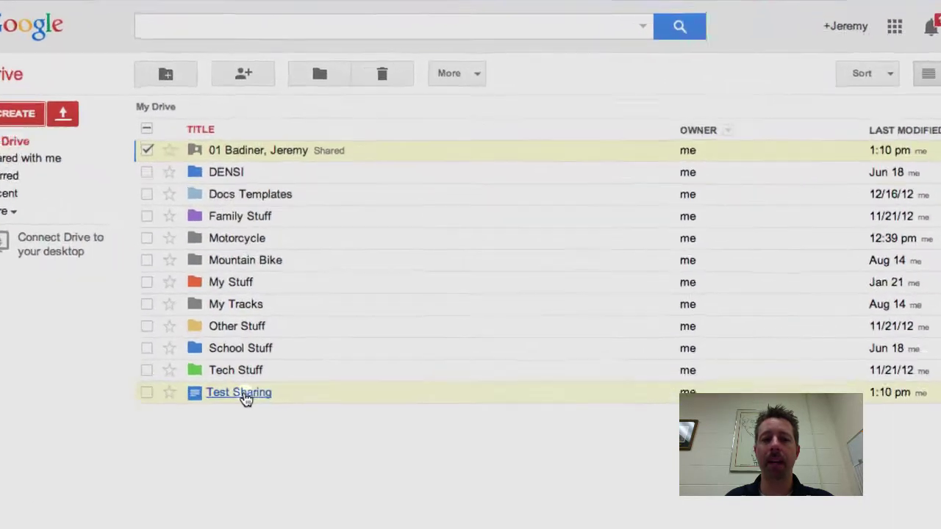
drag(261, 375, 242, 126)
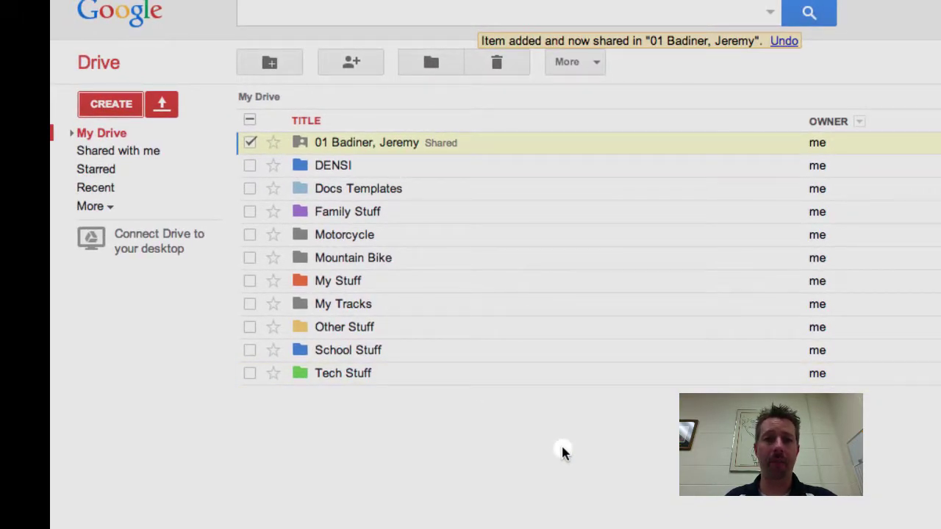
key(ctrl+Up)
click(818, 258)
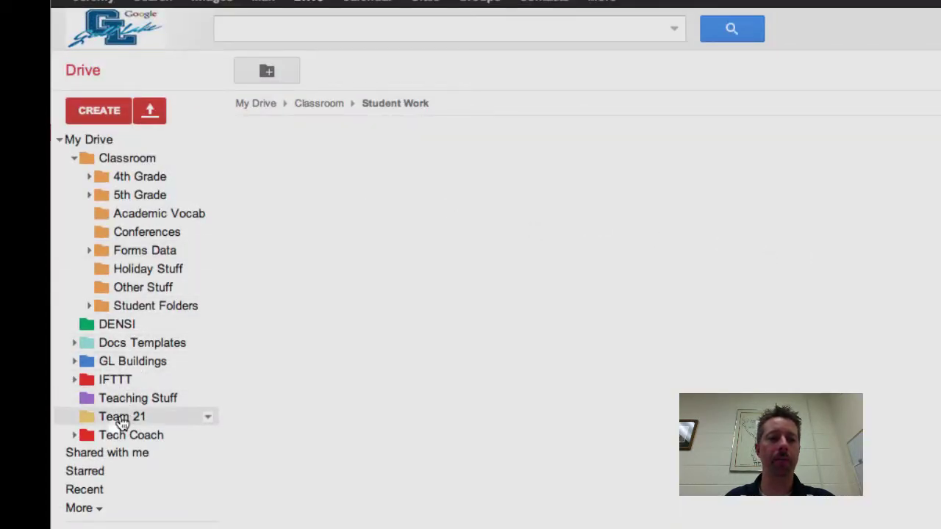
Add the student's shared folder from Shared with me to the Classroom folder and open Classroom.
click(114, 451)
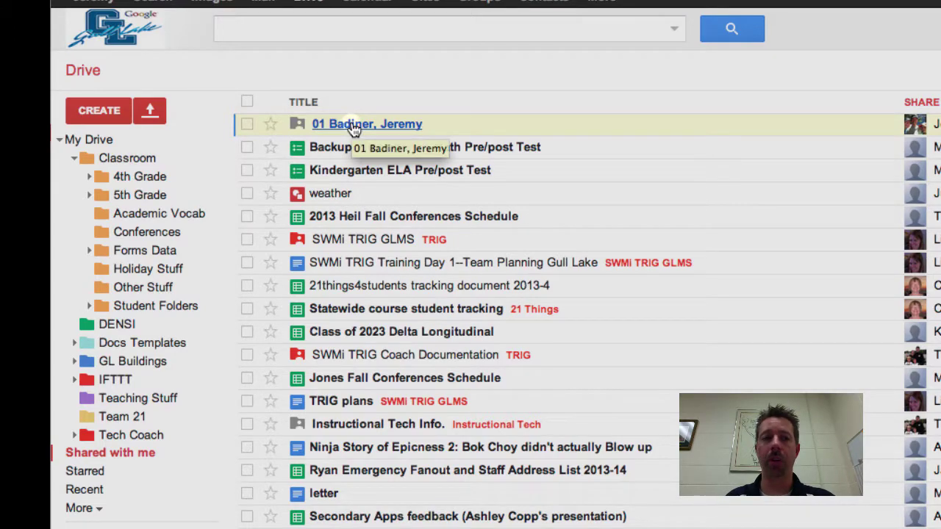
click(250, 126)
drag(275, 129, 125, 159)
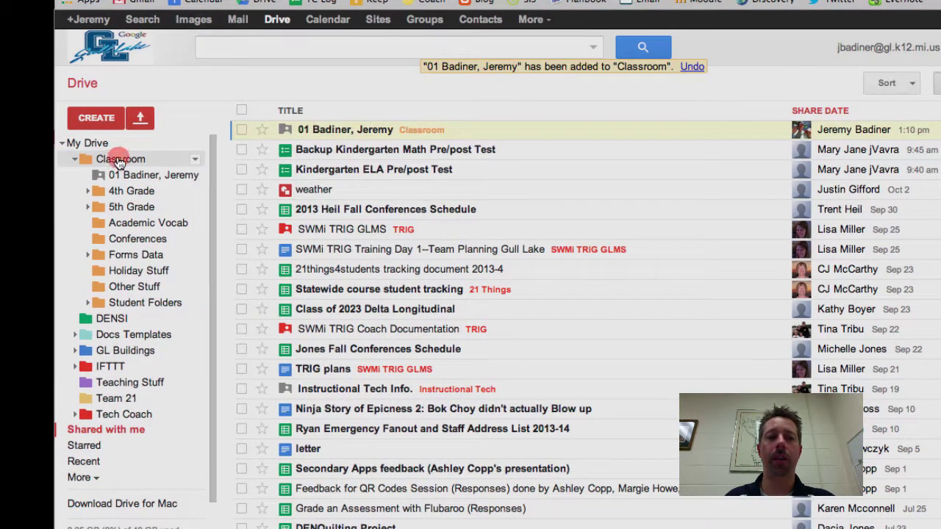
click(121, 160)
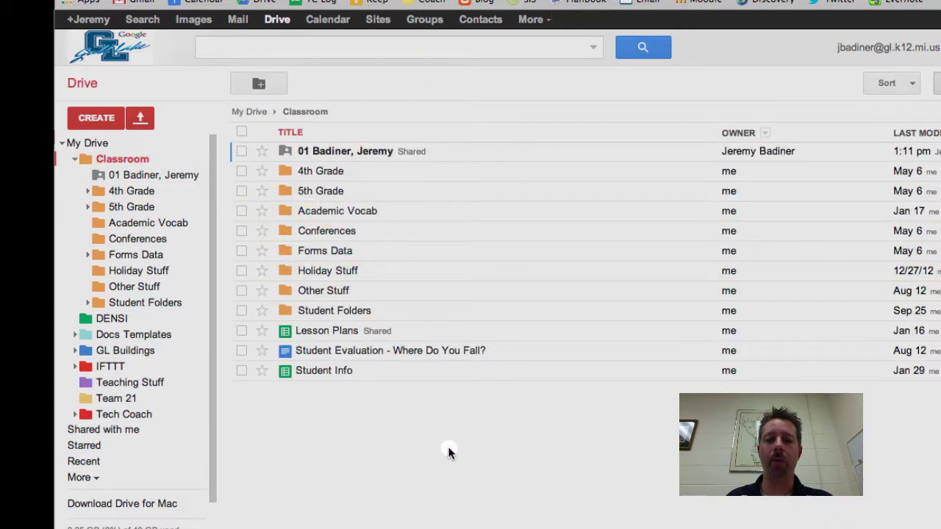
Create a 'Student Work' folder in Classroom, move the student's folder into it, and open it.
click(261, 85)
text(Student WORK)
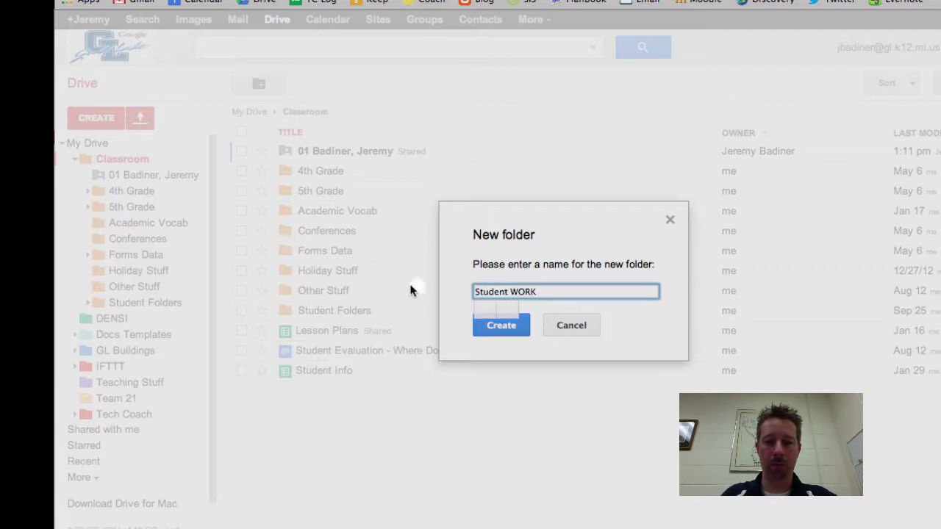
key(BackSpace)
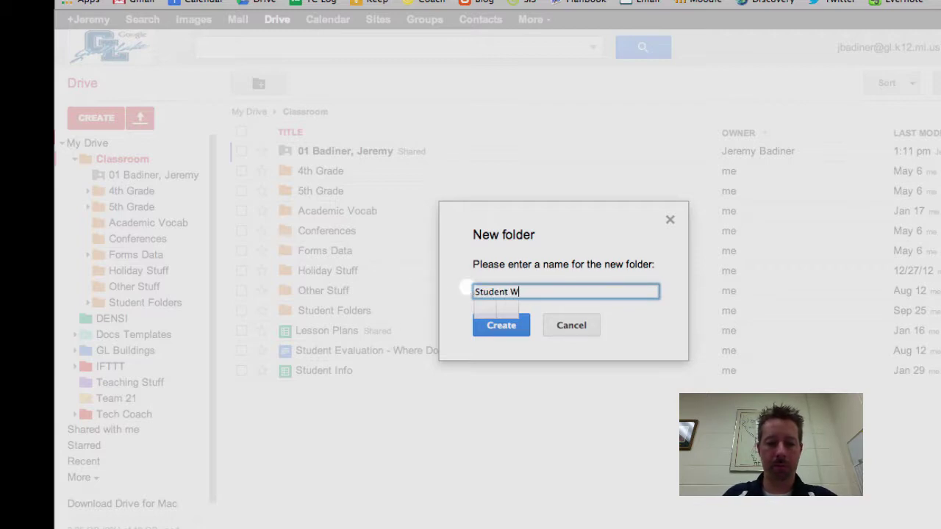
click(498, 326)
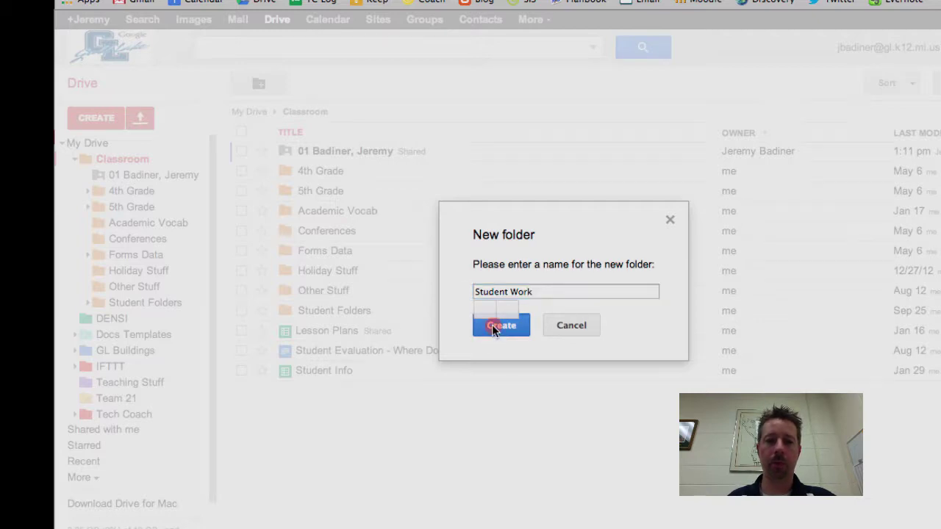
click(338, 152)
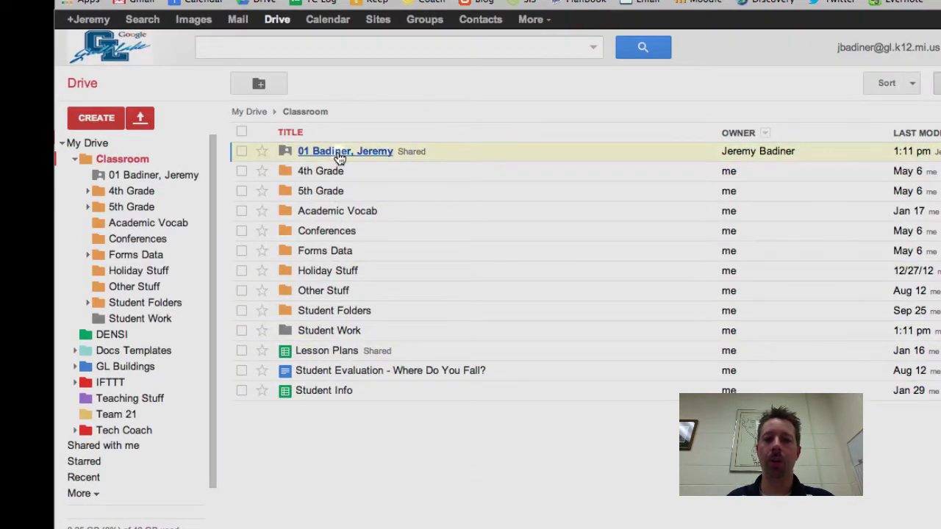
drag(338, 153, 314, 330)
click(313, 310)
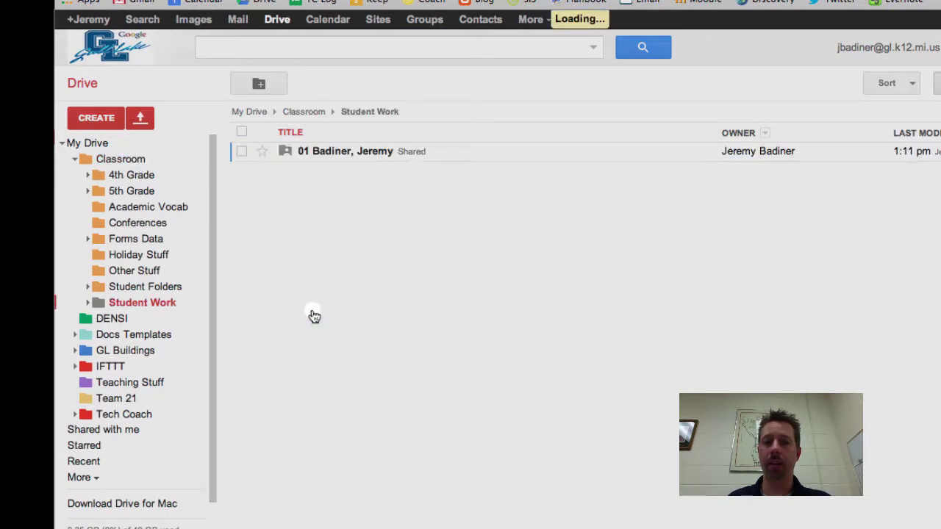
Open Test Sharing from the student folder and append 'Notes..' after 'Typing....'.
click(340, 152)
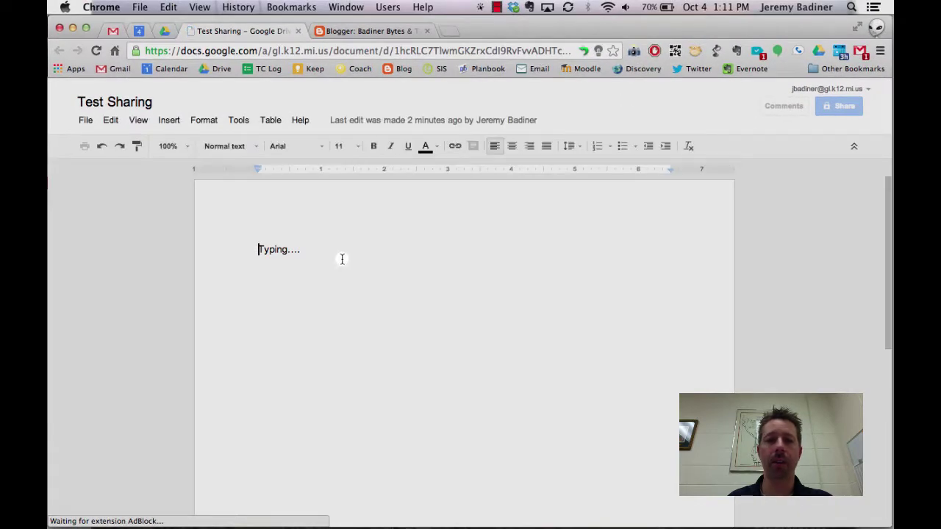
click(315, 249)
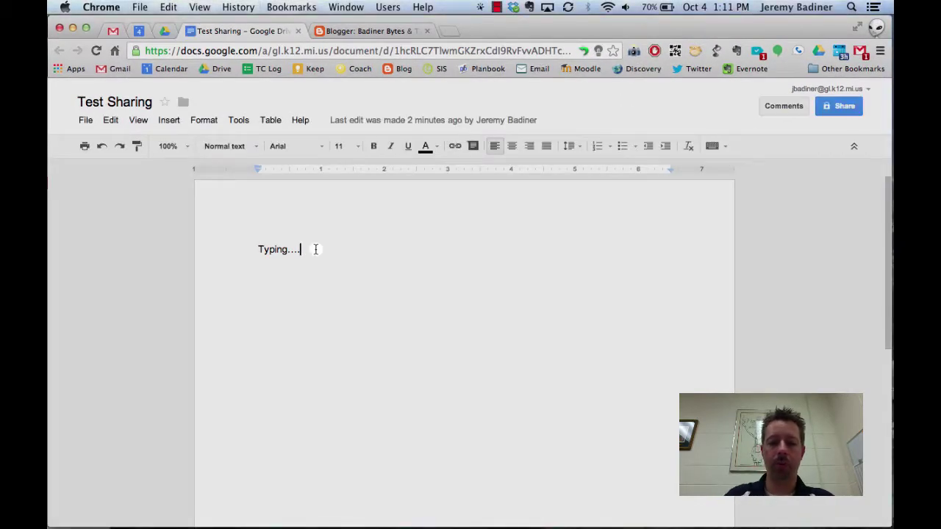
text(Notes..)
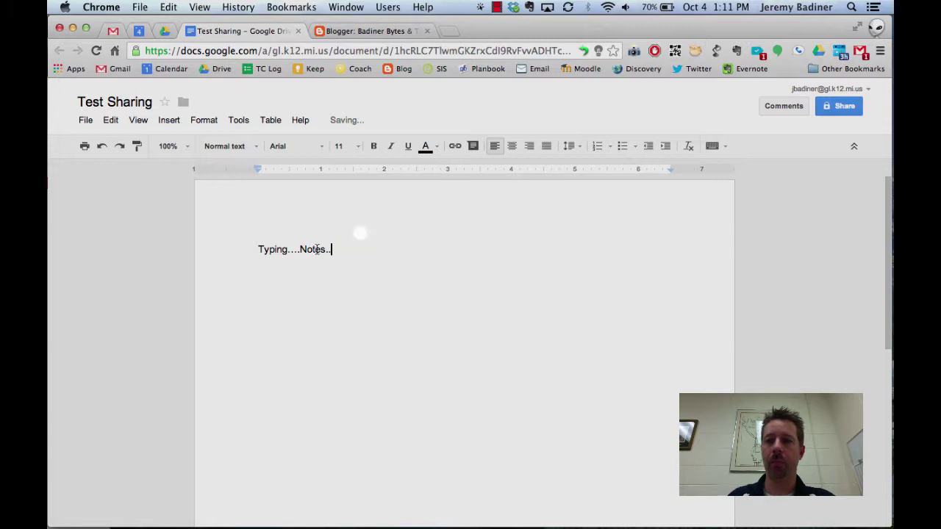
Post a 'Great Job!' comment on the word 'Notes'.
click(782, 106)
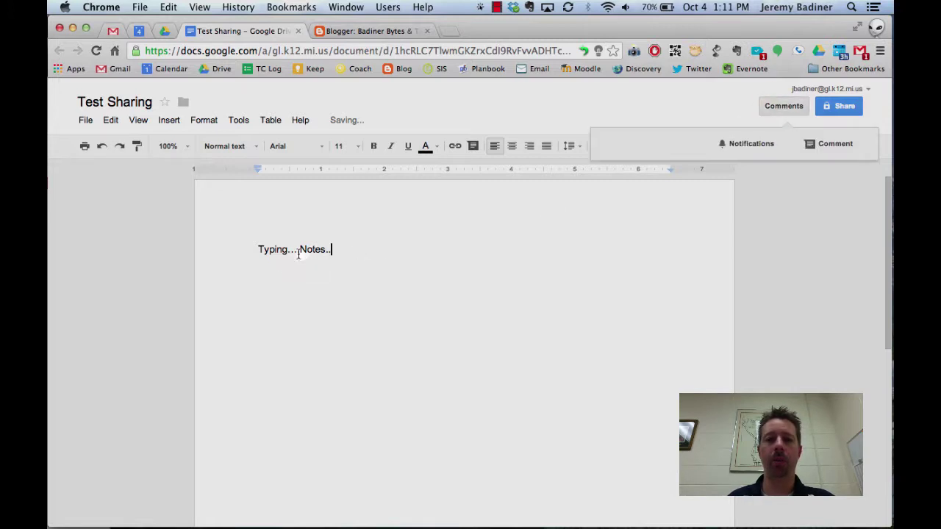
drag(304, 249, 328, 249)
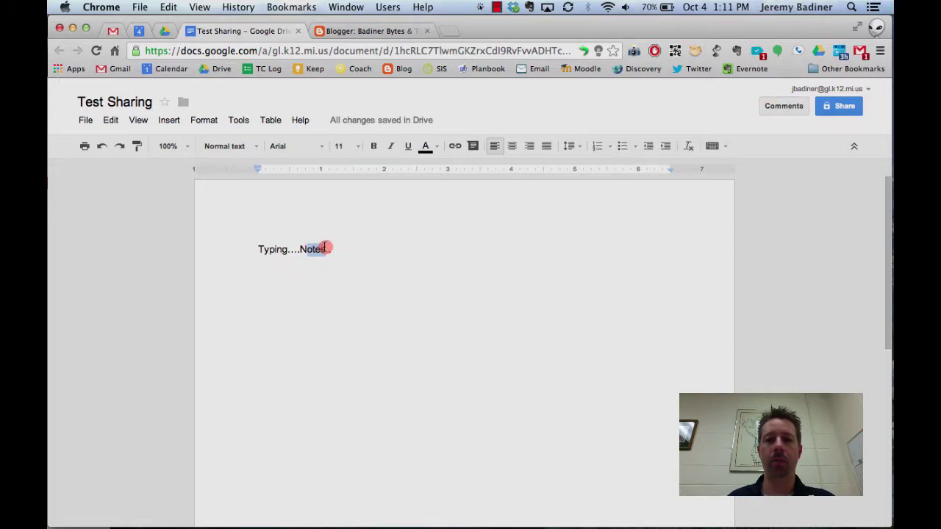
click(800, 107)
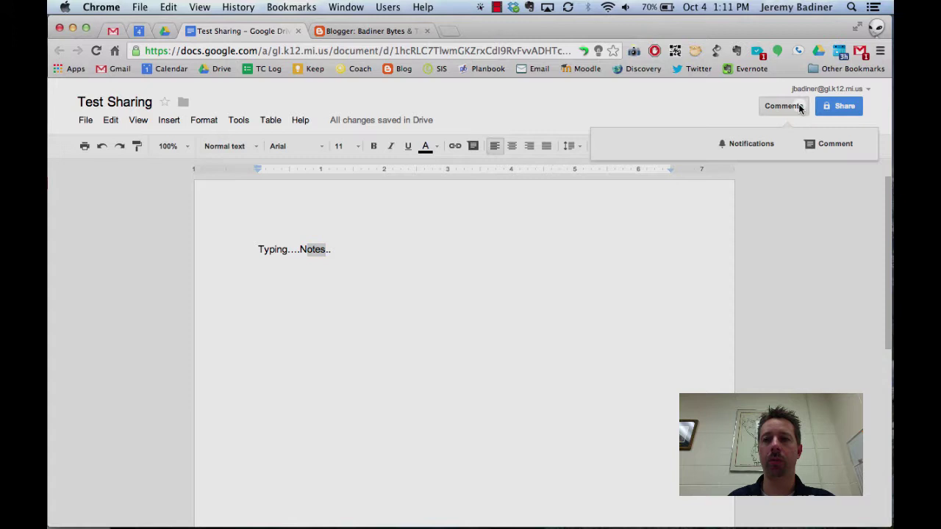
click(816, 143)
text(Grea)
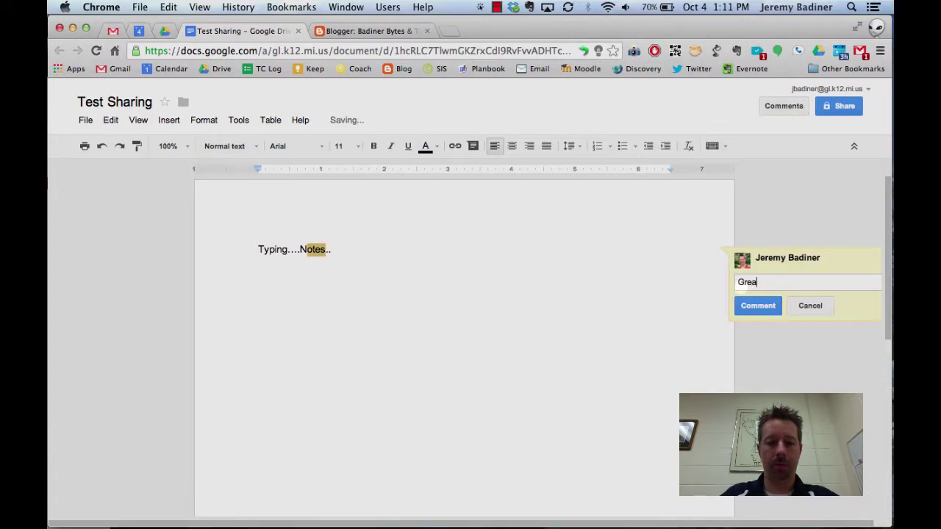
text(t Job!)
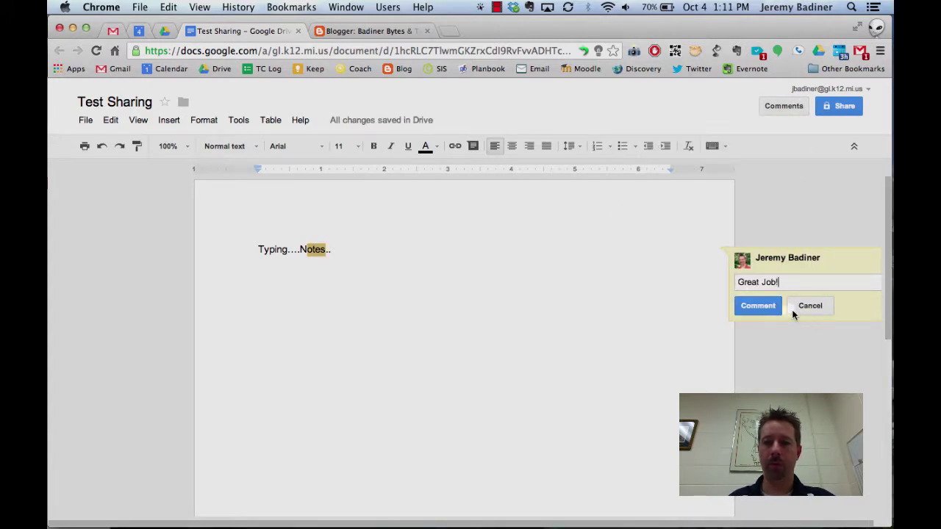
key(super+Return)
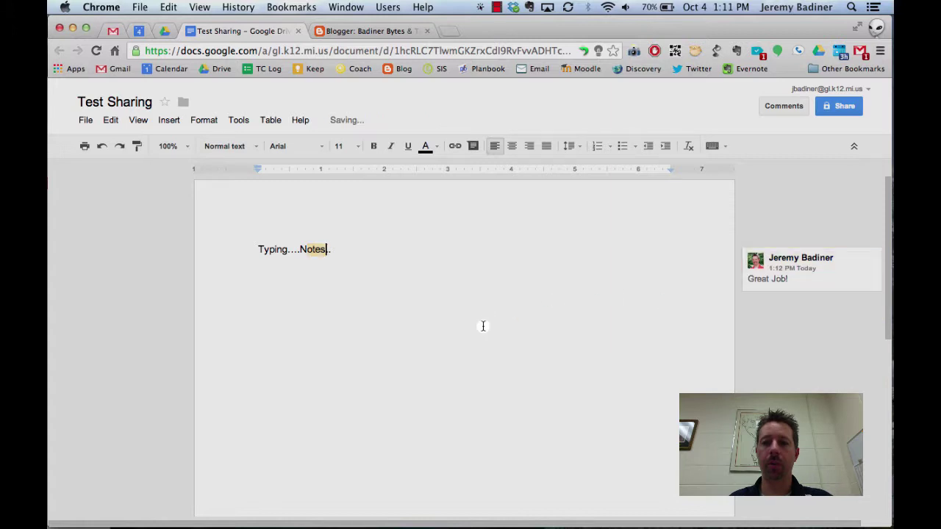